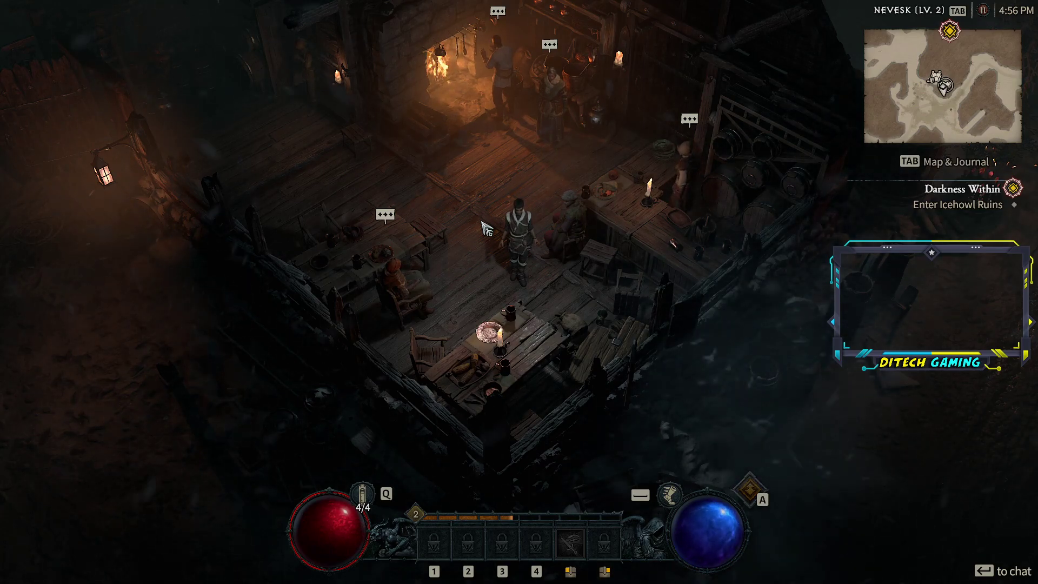
Send the chat message 'hello' so it appears in history and above the character.
key("Return")
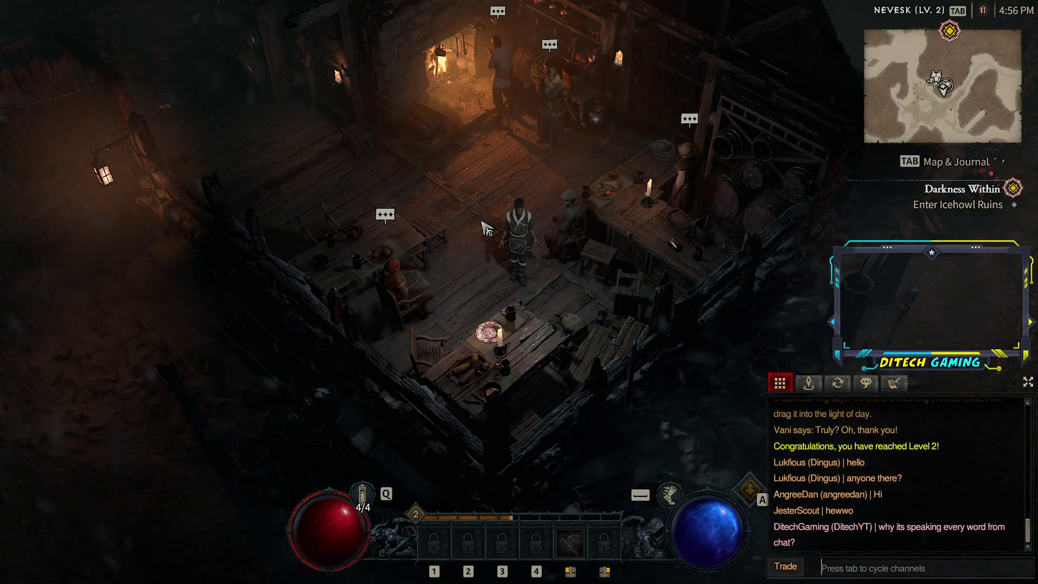
type("hello")
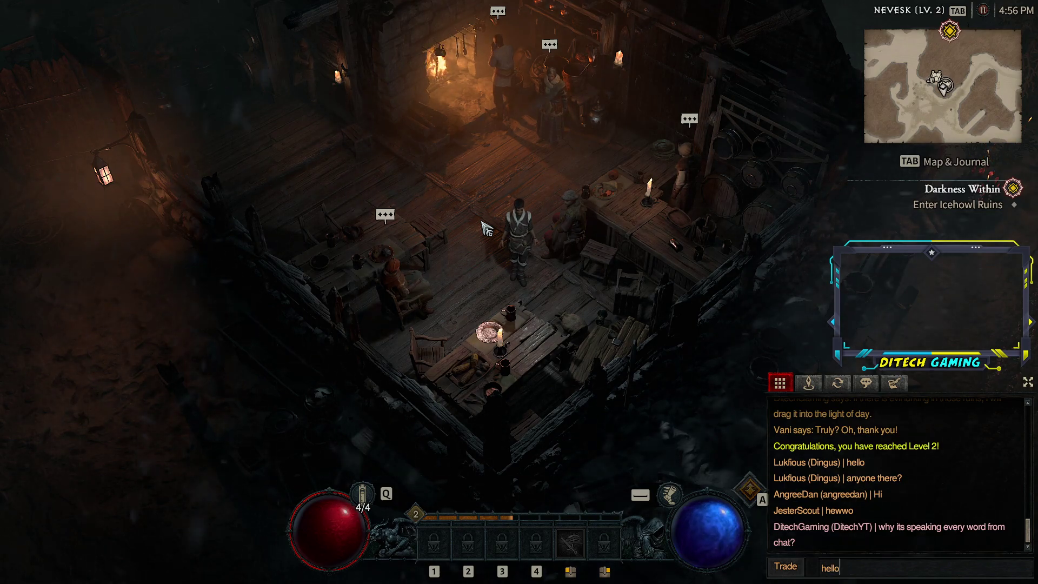
key("Return")
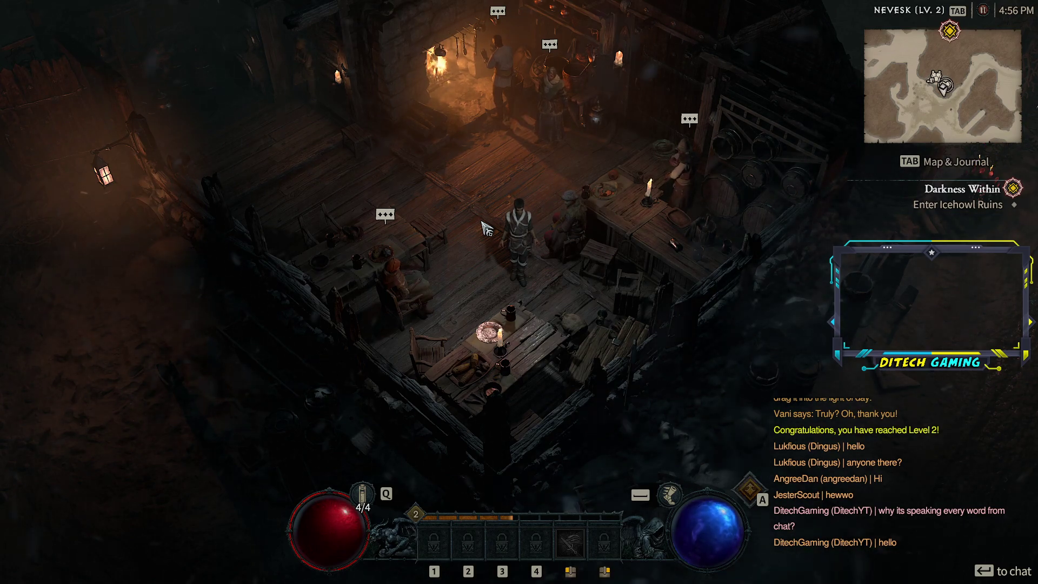
In Sound options, toggle Text to Speech off and back on.
key("Escape")
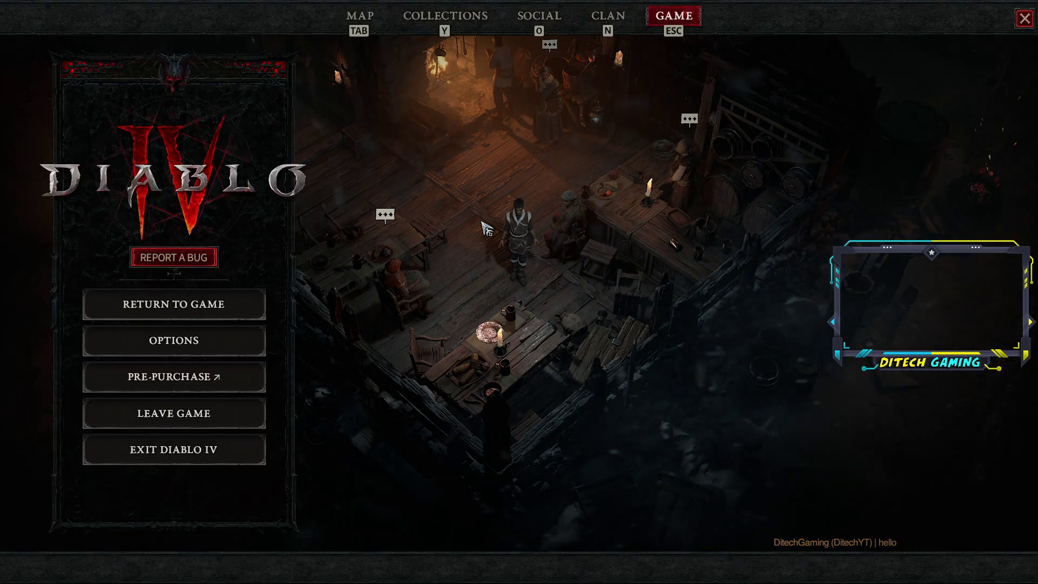
left_click(259, 342)
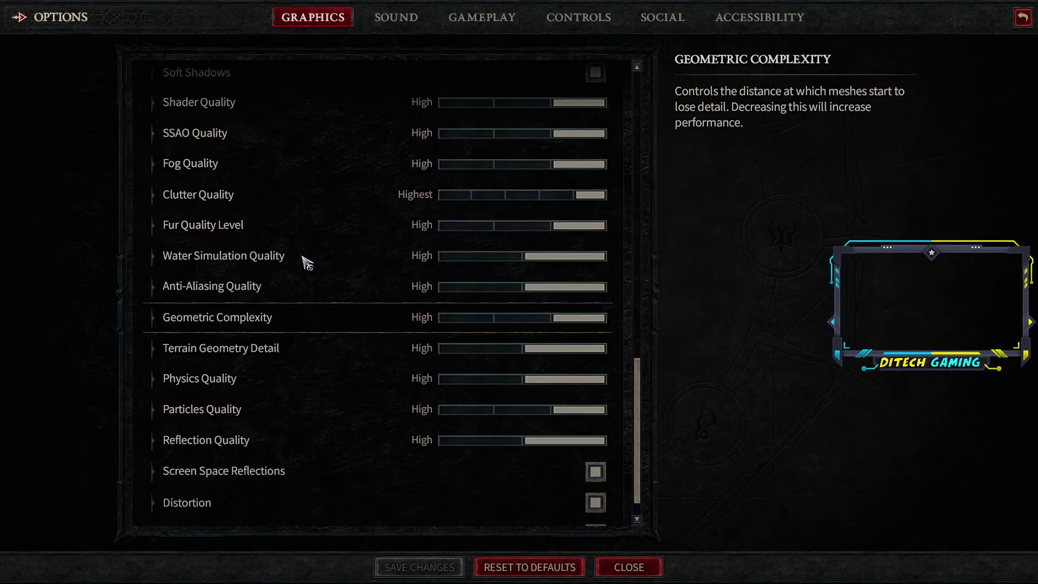
left_click(390, 18)
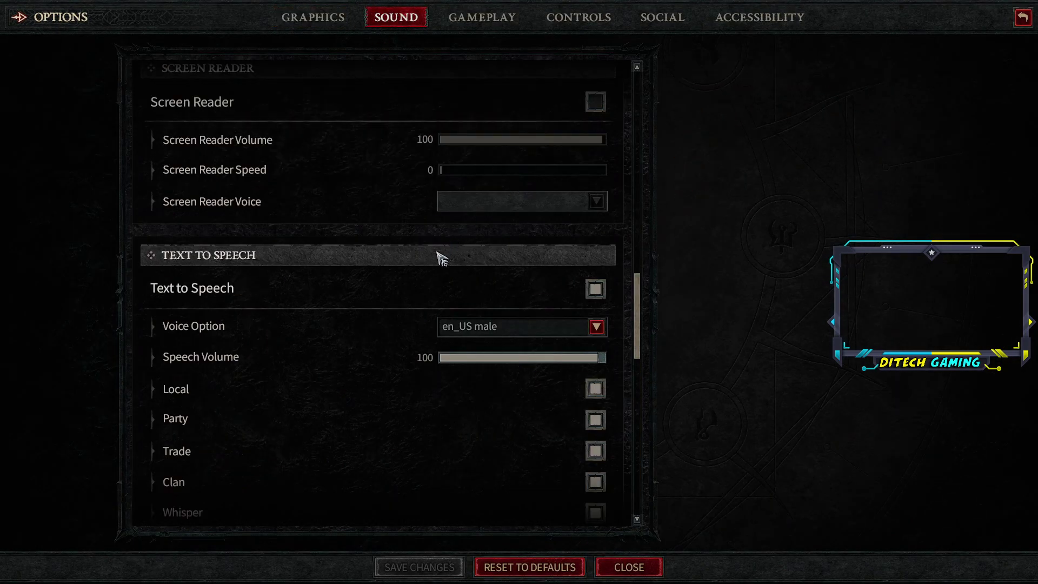
left_click(596, 290)
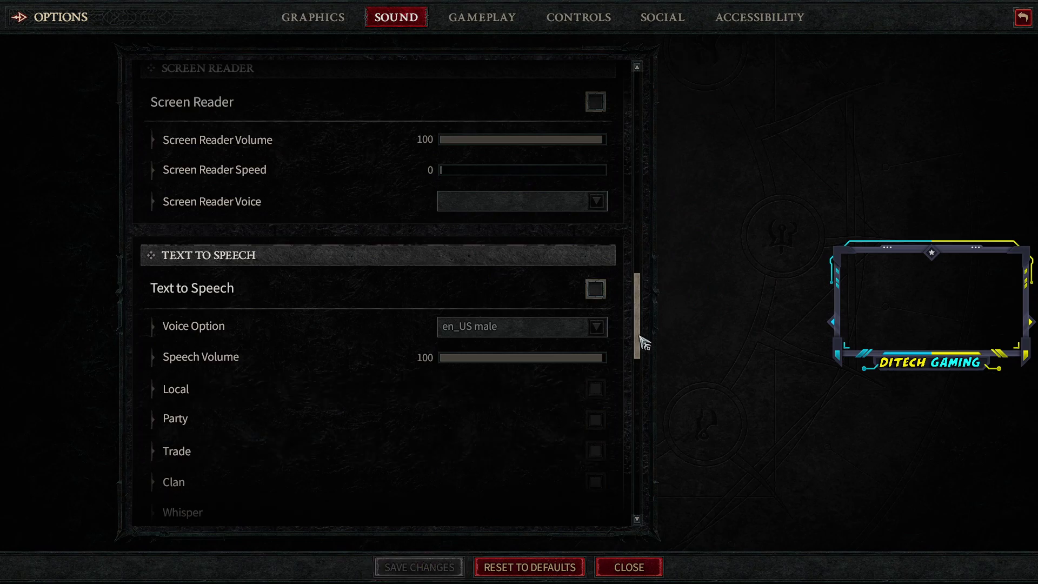
scroll(640, 344, "down", 1)
scroll(639, 335, "up", 1)
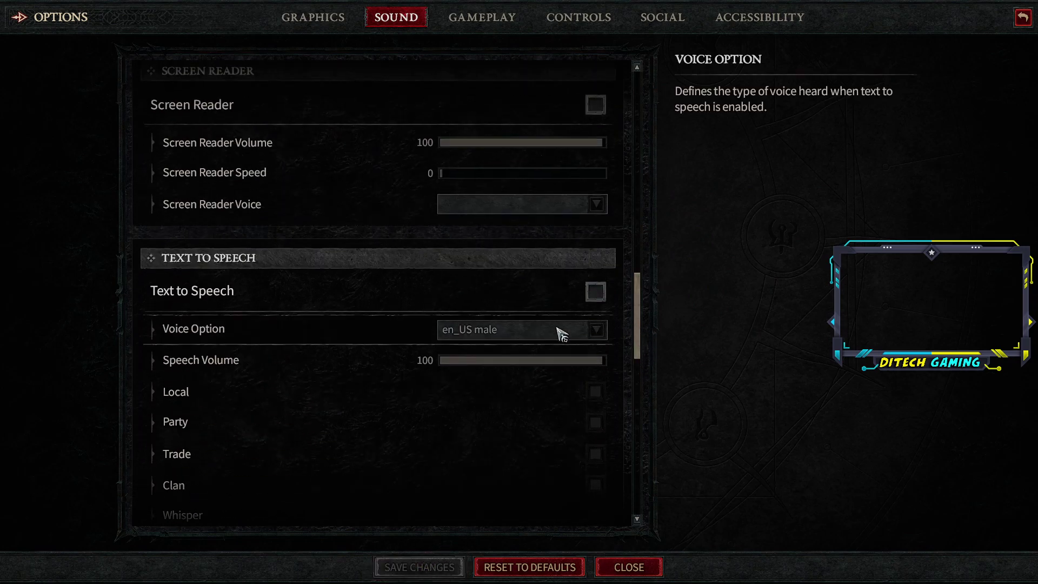
left_click(596, 291)
Choose the en_US female voice for Text to Speech and return to the game menu.
left_click(598, 330)
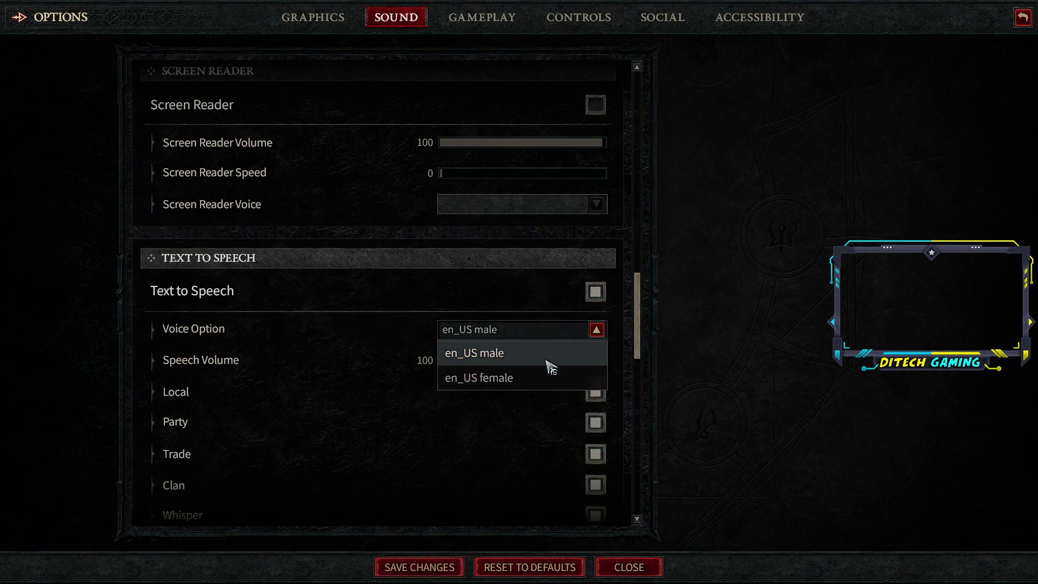
left_click(539, 380)
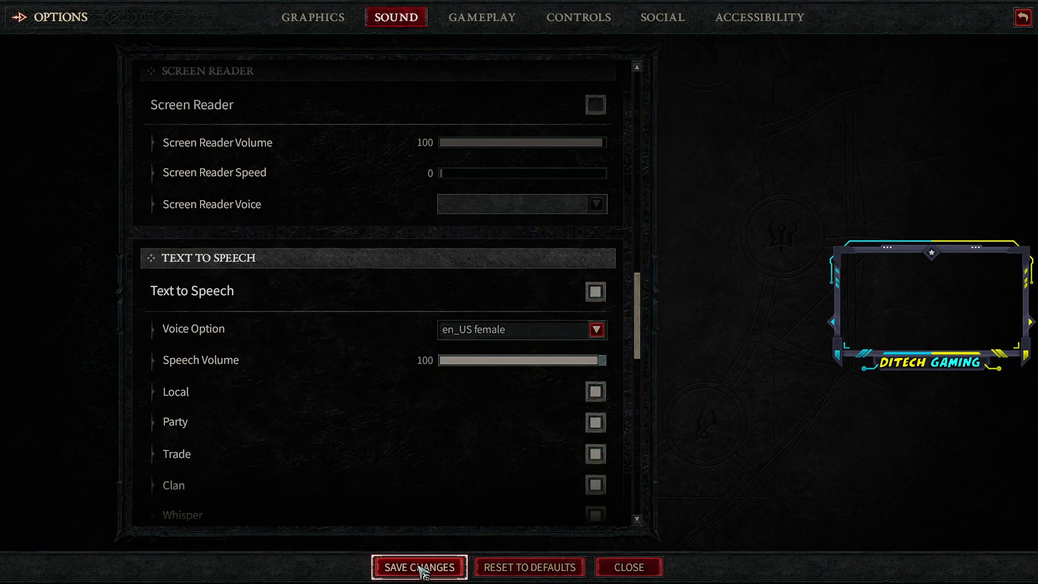
key("Escape")
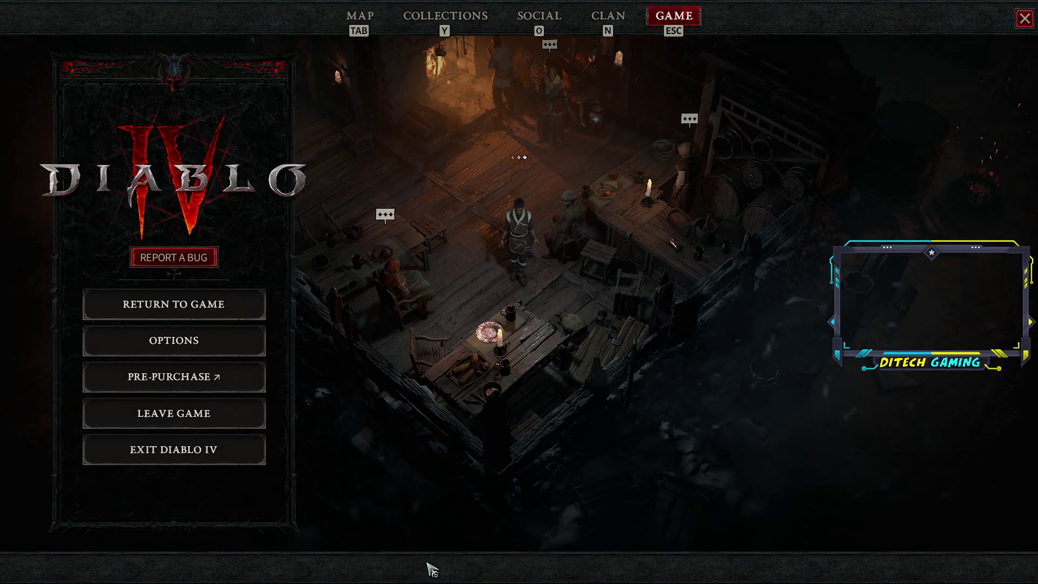
Back in gameplay, send the chat message 'thanks' to hear it spoken.
key("Escape")
key("Return")
type("t")
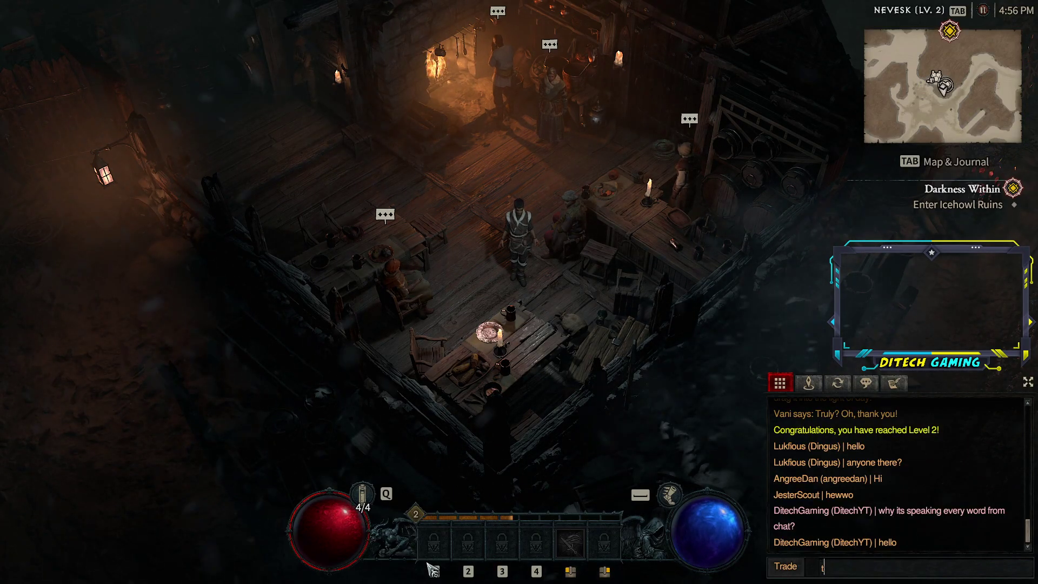
type("hanks")
key("Return")
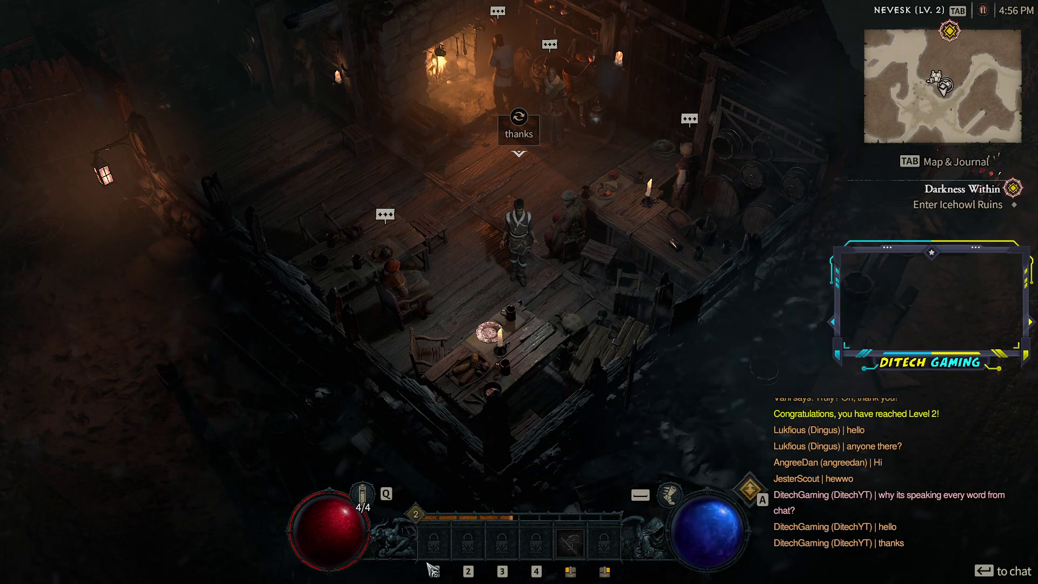
Disable Text to Speech in the Sound options, then bring up the Windows Start menu.
key("Escape")
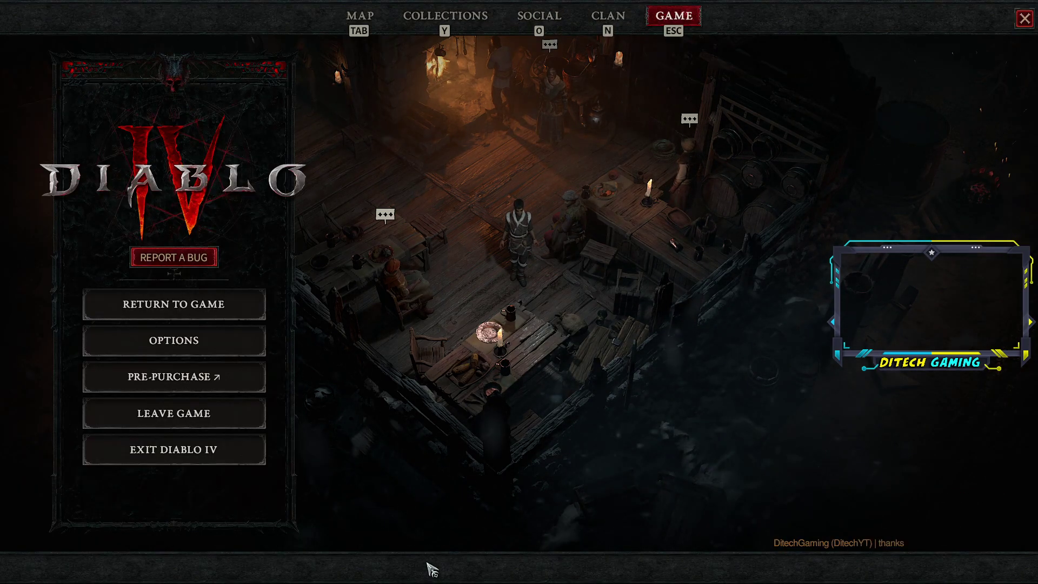
left_click(174, 341)
left_click(396, 17)
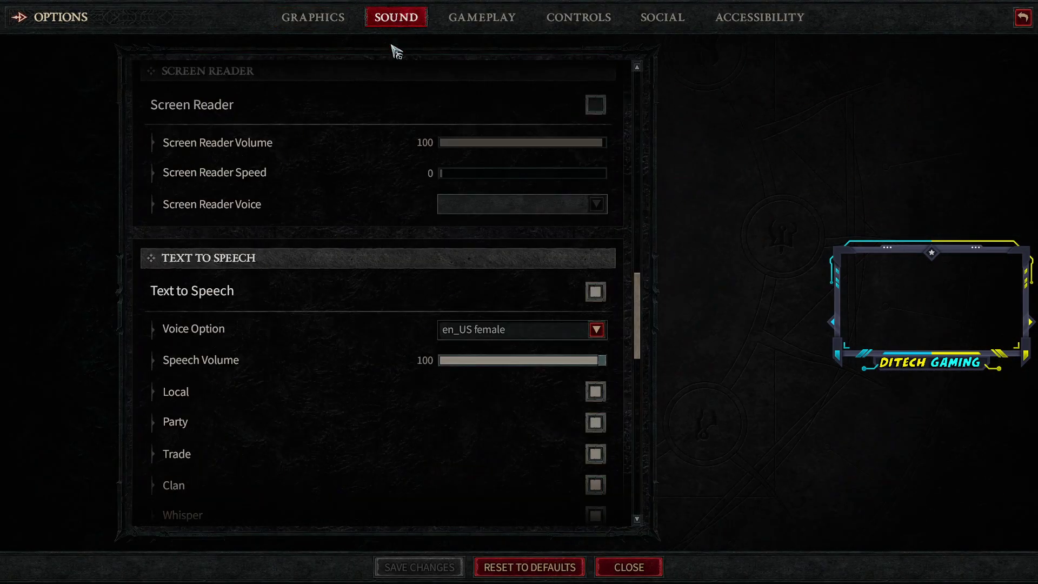
left_click(596, 294)
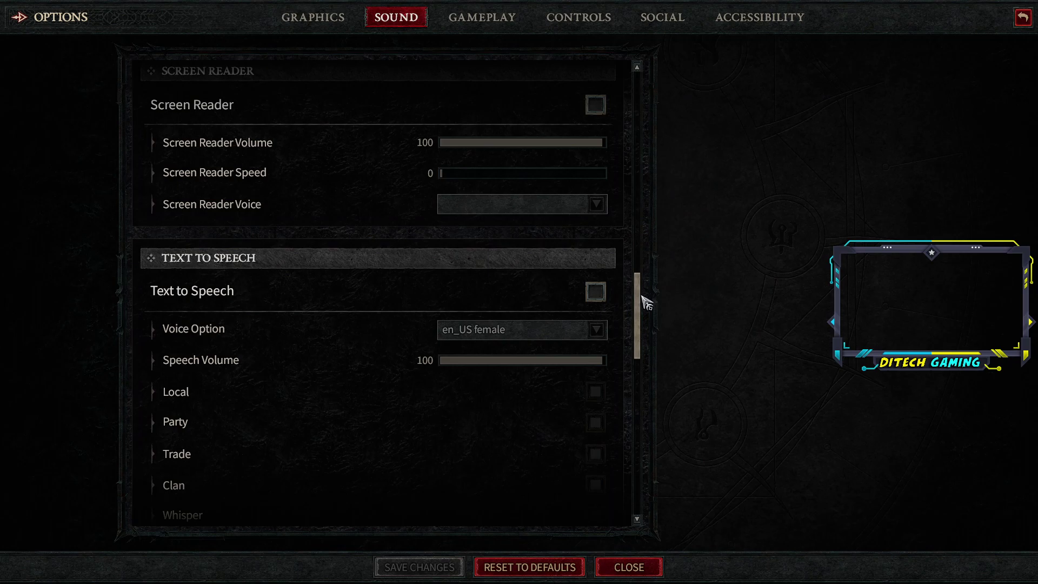
left_click_drag(646, 302, 643, 497)
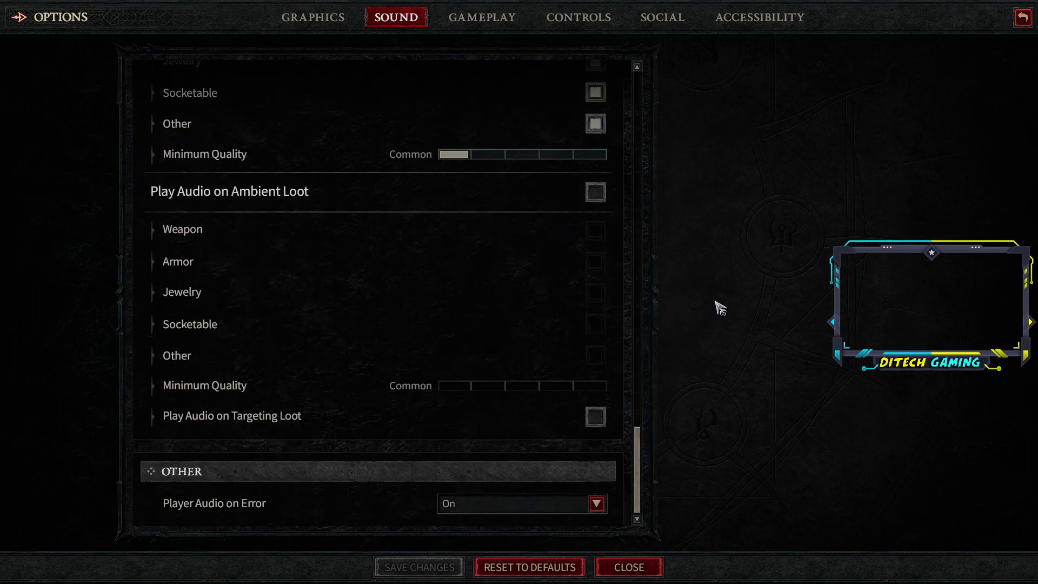
key("super")
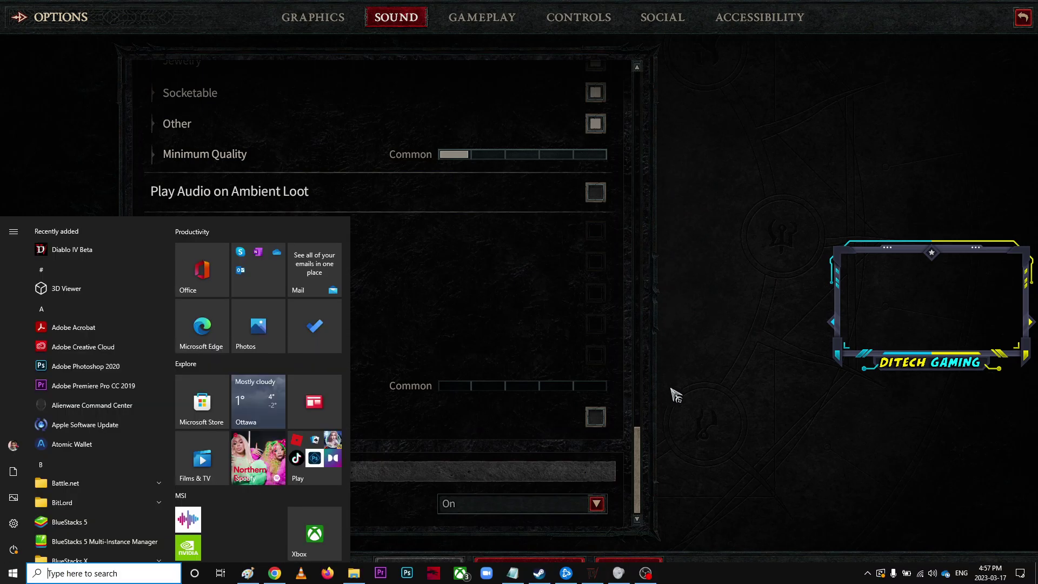